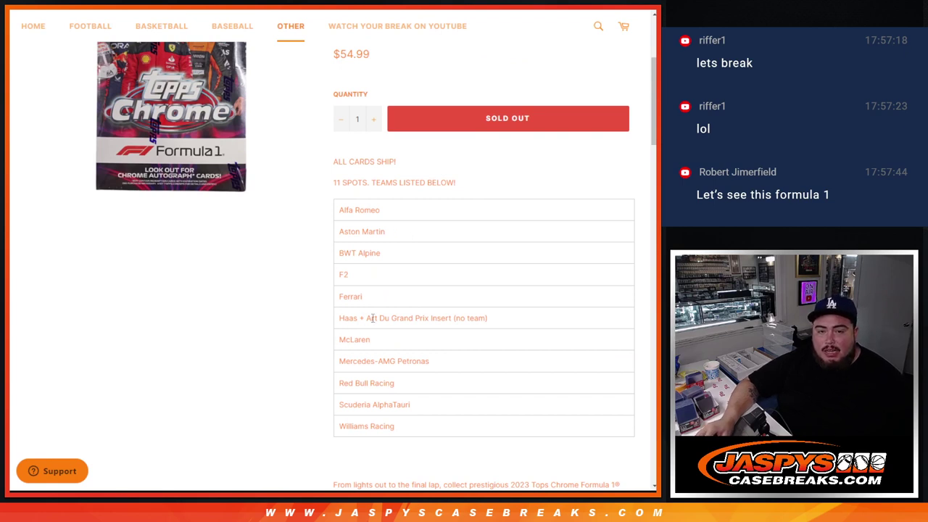
Review the Haas + Art Du Grand Prix Insert (no team) spot and the break title on the product page
{"action": "left_click_drag", "start_coordinate": [366, 321], "coordinate": [475, 320]}
{"action": "left_click", "coordinate": [483, 320]}
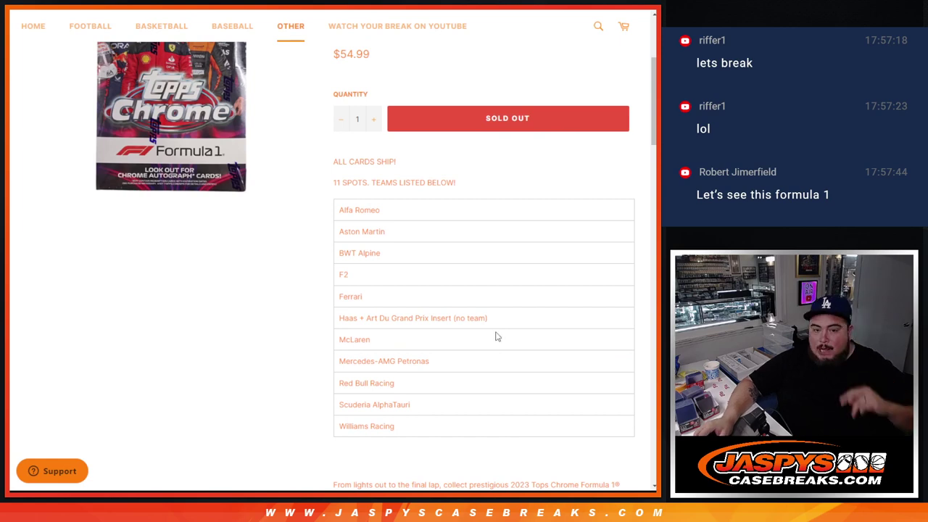
{"action": "scroll", "coordinate": [492, 294], "scroll_direction": "up", "scroll_amount": 3}
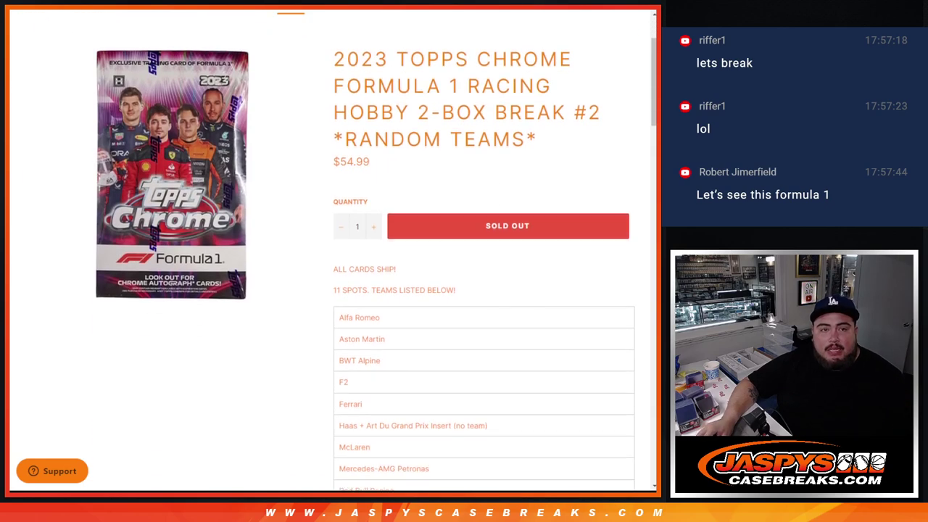
Switch to the RANDOM.ORG Dice Roller and roll two dice
{"action": "key", "text": "ctrl+Tab"}
{"action": "left_click", "coordinate": [35, 291]}
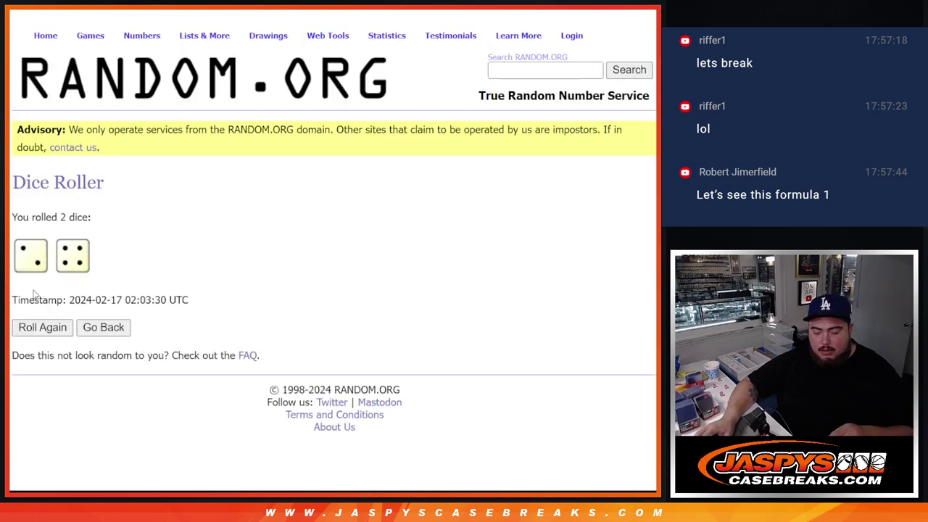
Randomize the list of 11 customer names six times in the RANDOM.ORG List Randomizer
{"action": "key", "text": "ctrl+Tab"}
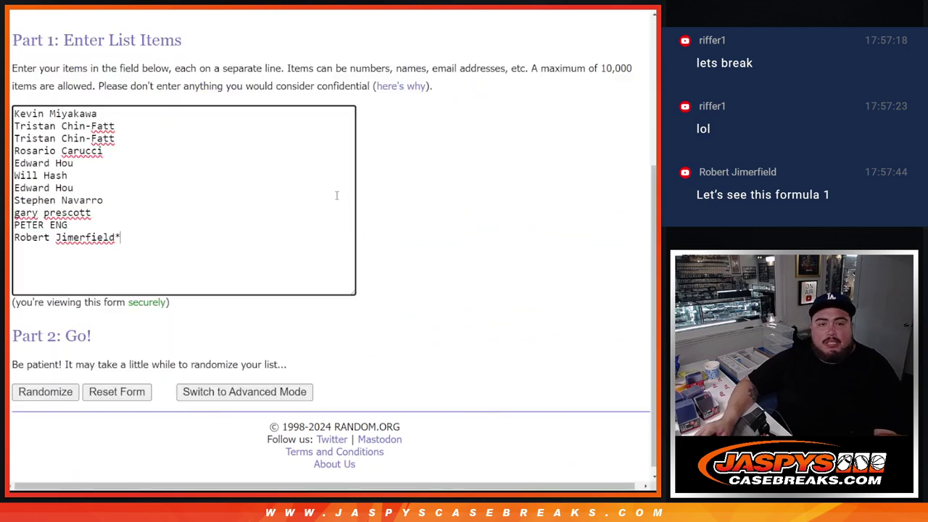
{"action": "left_click", "coordinate": [40, 385]}
{"action": "scroll", "coordinate": [40, 386], "scroll_direction": "down", "scroll_amount": 1}
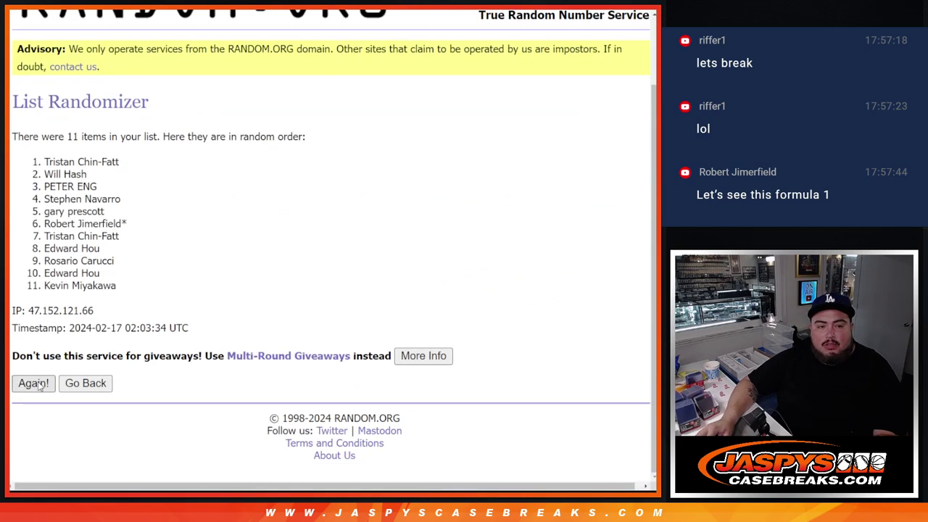
{"action": "left_click", "coordinate": [41, 387]}
{"action": "left_click", "coordinate": [40, 386]}
{"action": "left_click", "coordinate": [40, 386]}
{"action": "left_click", "coordinate": [41, 387]}
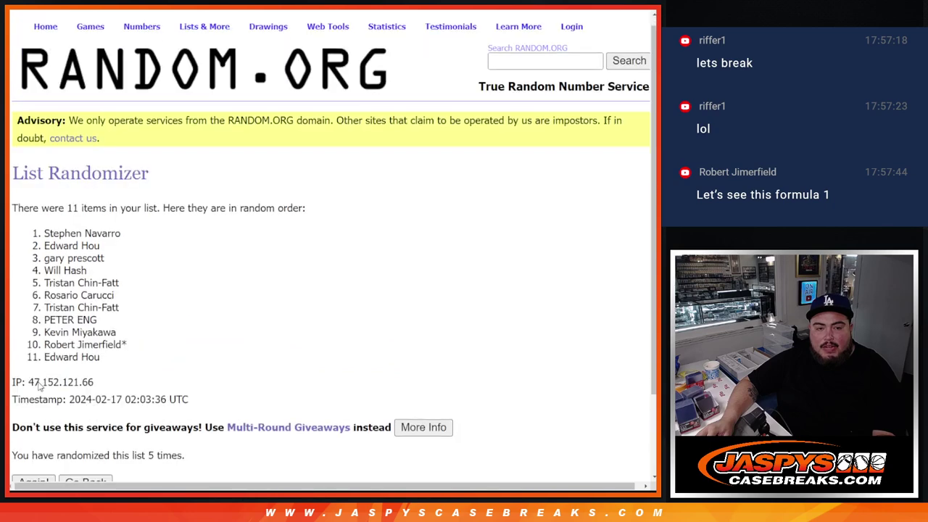
{"action": "key", "text": "Return"}
{"action": "scroll", "coordinate": [168, 378], "scroll_direction": "down", "scroll_amount": 3}
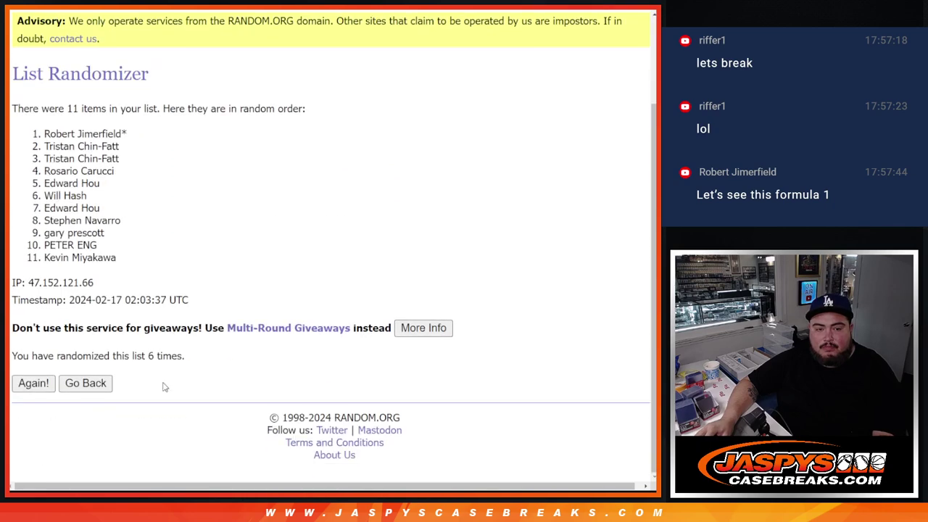
Compare the number of times the name list was randomized with the dice roll
{"action": "left_click_drag", "start_coordinate": [135, 356], "coordinate": [259, 356]}
{"action": "key", "text": "ctrl+Tab"}
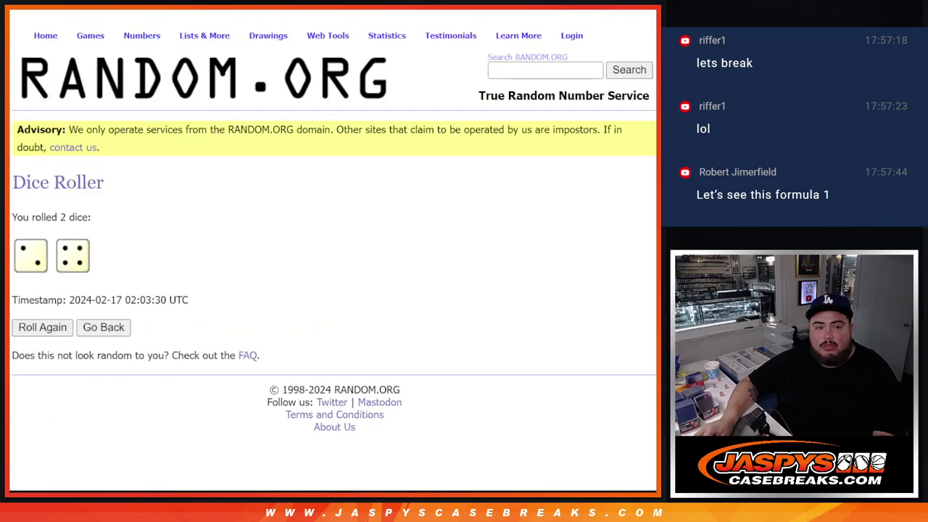
{"action": "key", "text": "ctrl+Tab"}
Copy the 11 randomized customer names into column A of the untitled spreadsheet, starting at A1
{"action": "scroll", "coordinate": [96, 329], "scroll_direction": "up", "scroll_amount": 3}
{"action": "left_click_drag", "start_coordinate": [42, 242], "coordinate": [124, 370]}
{"action": "scroll", "coordinate": [201, 333], "scroll_direction": "down", "scroll_amount": 2}
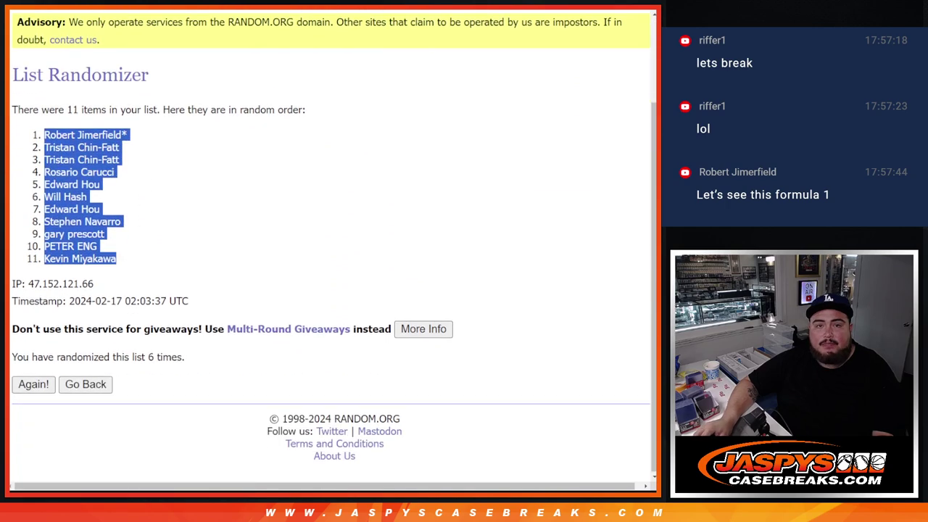
{"action": "key", "text": "ctrl+c"}
{"action": "key", "text": "ctrl+Tab"}
{"action": "key", "text": "ctrl+v"}
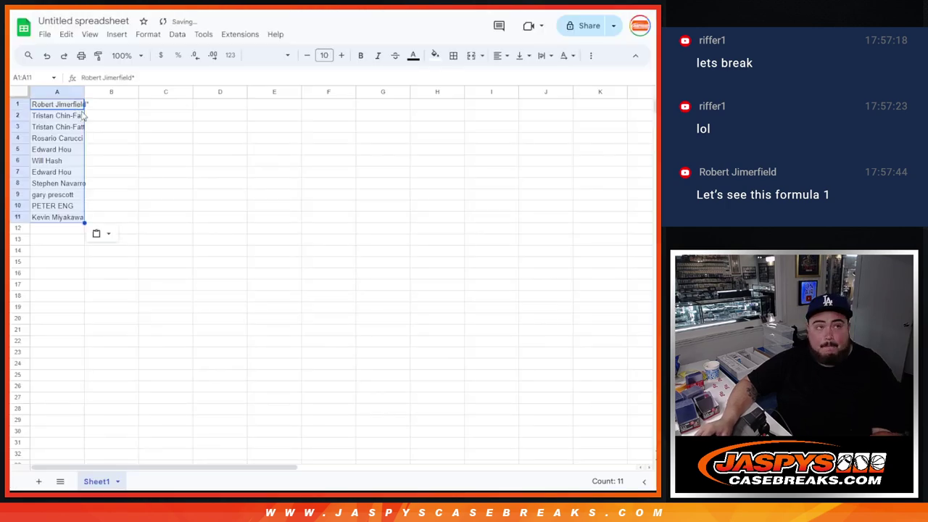
Randomize the list of 11 Formula 1 teams six times in the List Randomizer and highlight its randomization count
{"action": "key", "text": "ctrl+Tab"}
{"action": "key", "text": "ctrl+Tab"}
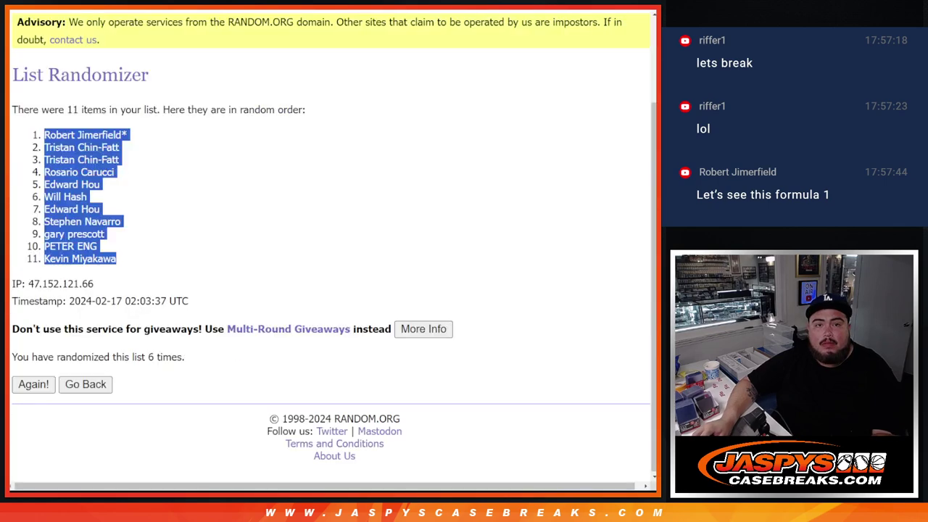
{"action": "key", "text": "ctrl+Tab"}
{"action": "scroll", "coordinate": [43, 384], "scroll_direction": "down", "scroll_amount": 1}
{"action": "left_click", "coordinate": [36, 389]}
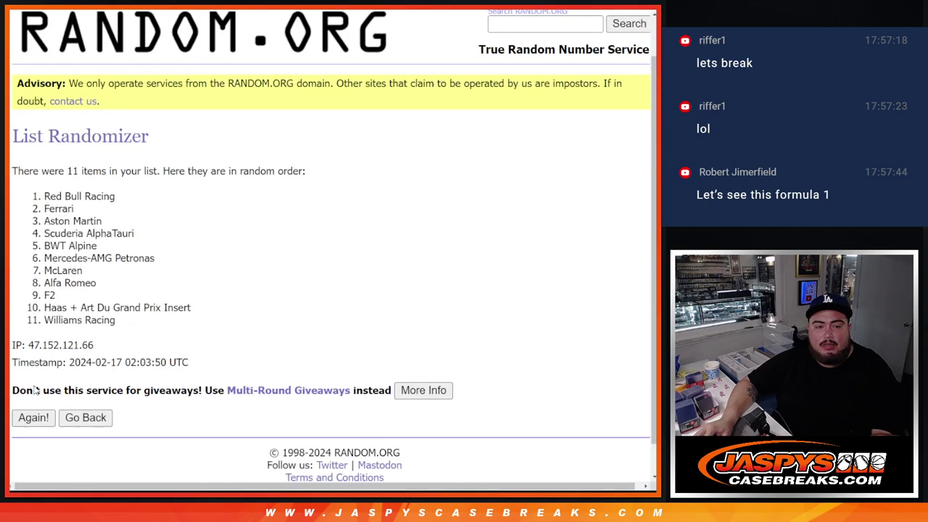
{"action": "scroll", "coordinate": [36, 389], "scroll_direction": "down", "scroll_amount": 1}
{"action": "left_click", "coordinate": [35, 385]}
{"action": "scroll", "coordinate": [35, 389], "scroll_direction": "down", "scroll_amount": 3}
{"action": "left_click", "coordinate": [35, 386]}
{"action": "scroll", "coordinate": [35, 389], "scroll_direction": "down", "scroll_amount": 3}
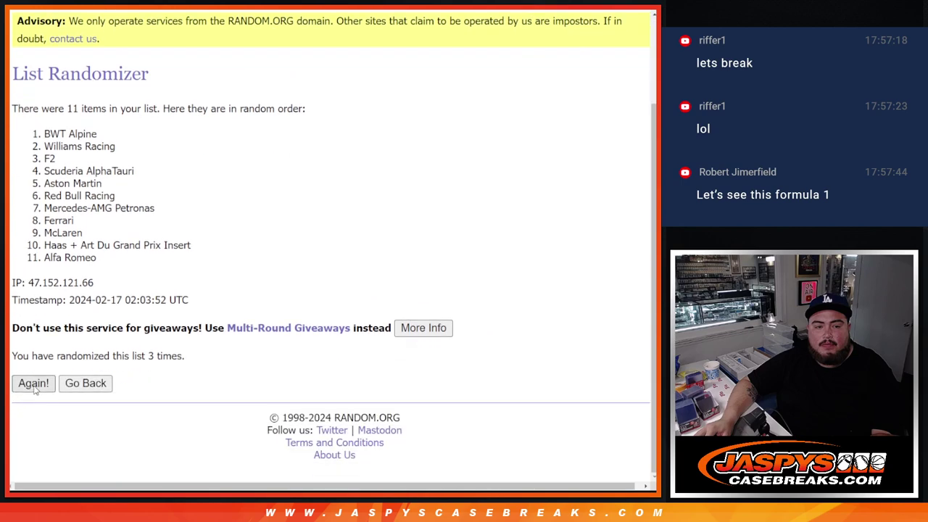
{"action": "left_click", "coordinate": [33, 384]}
{"action": "scroll", "coordinate": [35, 389], "scroll_direction": "down", "scroll_amount": 3}
{"action": "left_click", "coordinate": [33, 385]}
{"action": "scroll", "coordinate": [35, 388], "scroll_direction": "down", "scroll_amount": 3}
{"action": "left_click", "coordinate": [33, 384]}
{"action": "scroll", "coordinate": [143, 364], "scroll_direction": "down", "scroll_amount": 3}
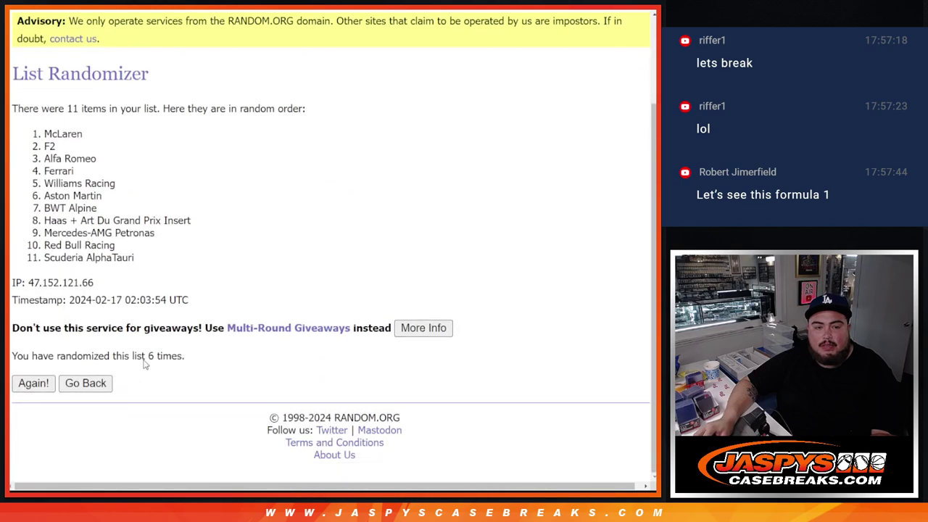
{"action": "left_click_drag", "start_coordinate": [143, 359], "coordinate": [185, 357]}
Copy the 11 randomized team names into column B of the spreadsheet, starting at B1 beside the customer names
{"action": "scroll", "coordinate": [162, 290], "scroll_direction": "up", "scroll_amount": 3}
{"action": "left_click_drag", "start_coordinate": [44, 243], "coordinate": [161, 370]}
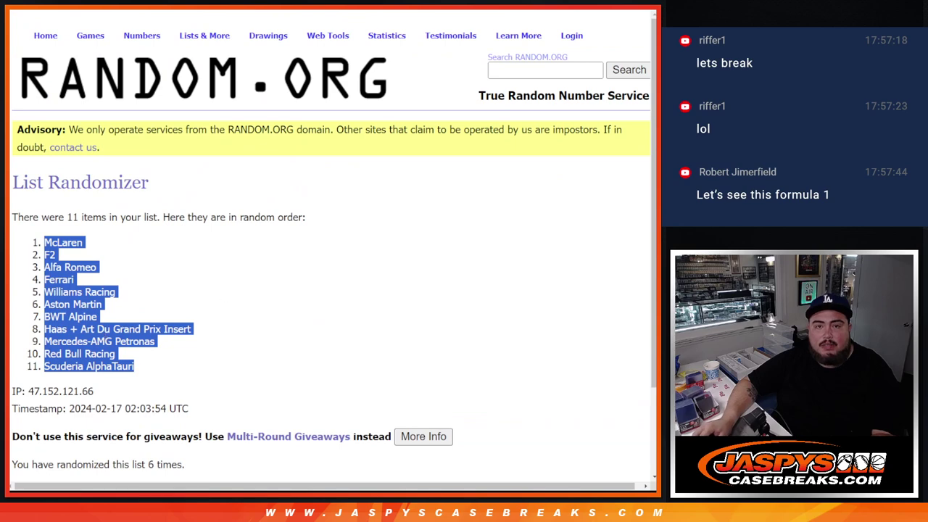
{"action": "key", "text": "ctrl+c"}
{"action": "key", "text": "alt+Tab"}
{"action": "left_click", "coordinate": [104, 108]}
{"action": "key", "text": "ctrl+v"}
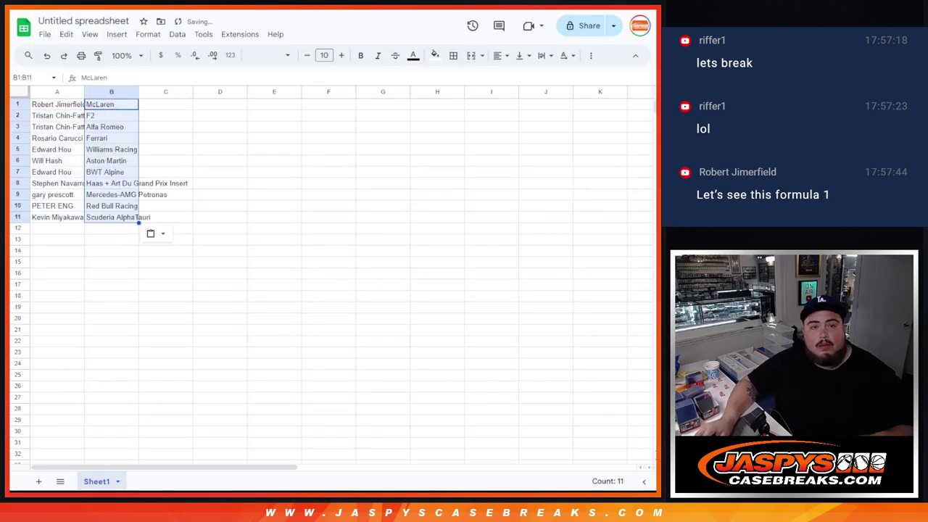
Recheck the dice roll and the randomized name list, and return to the spreadsheet
{"action": "key", "text": "alt+Tab"}
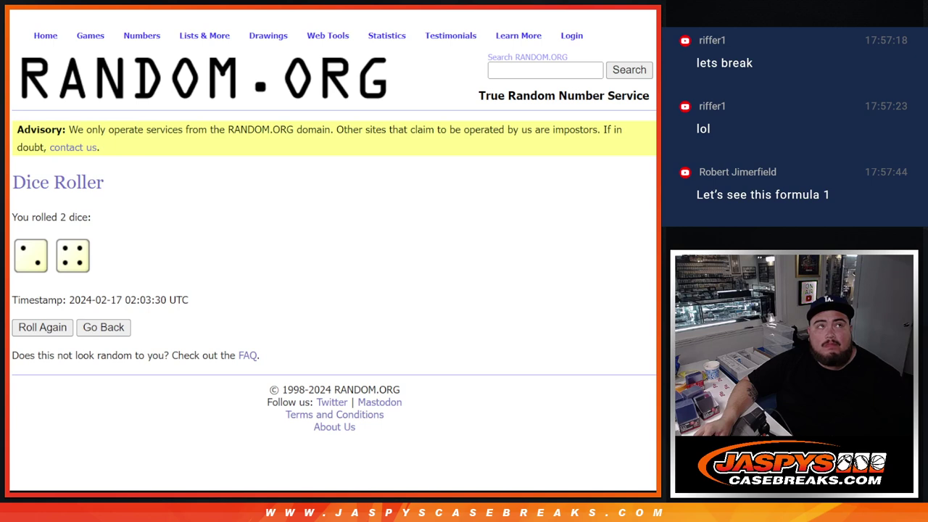
{"action": "key", "text": "ctrl+Tab"}
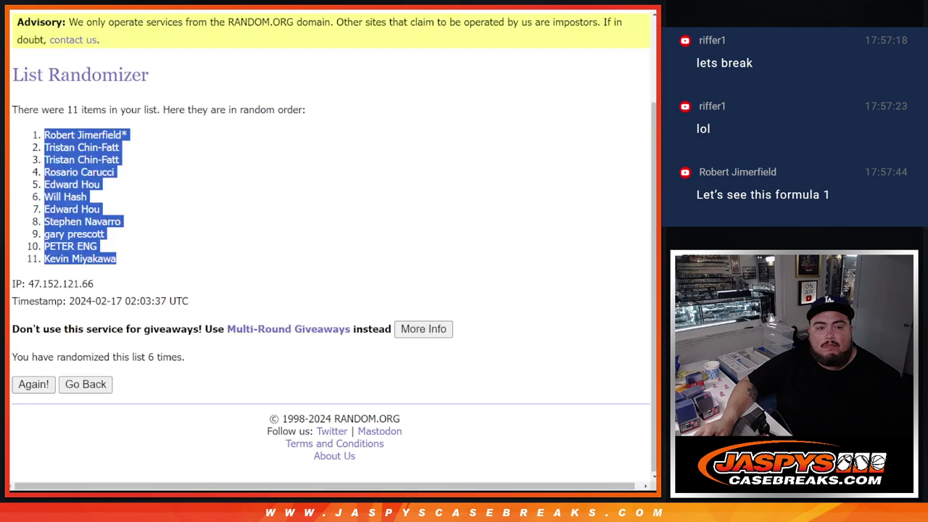
{"action": "key", "text": "ctrl+Tab"}
{"action": "key", "text": "ctrl+Tab"}
{"action": "key", "text": "ctrl+v"}
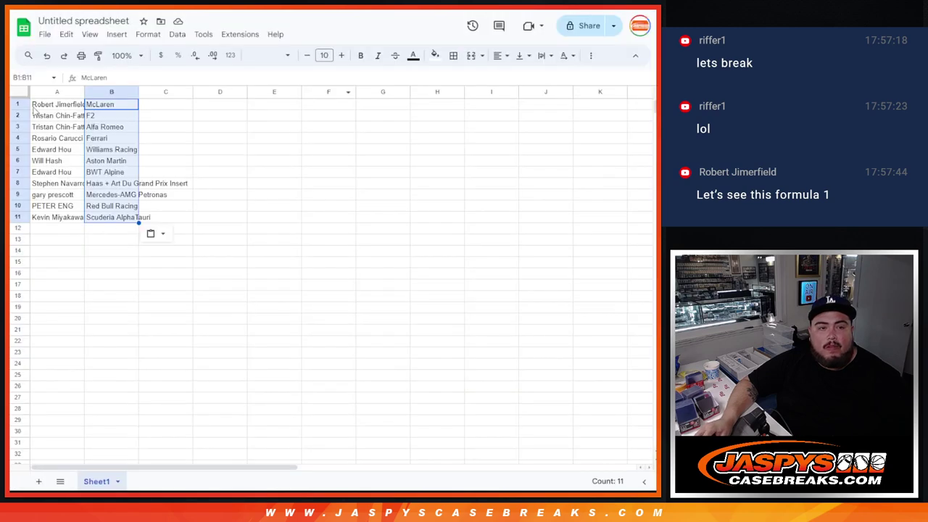
Set the font size of the whole sheet to 18 and fit the column widths to their contents
{"action": "left_click", "coordinate": [20, 92]}
{"action": "left_click", "coordinate": [341, 56]}
{"action": "left_click", "coordinate": [341, 56]}
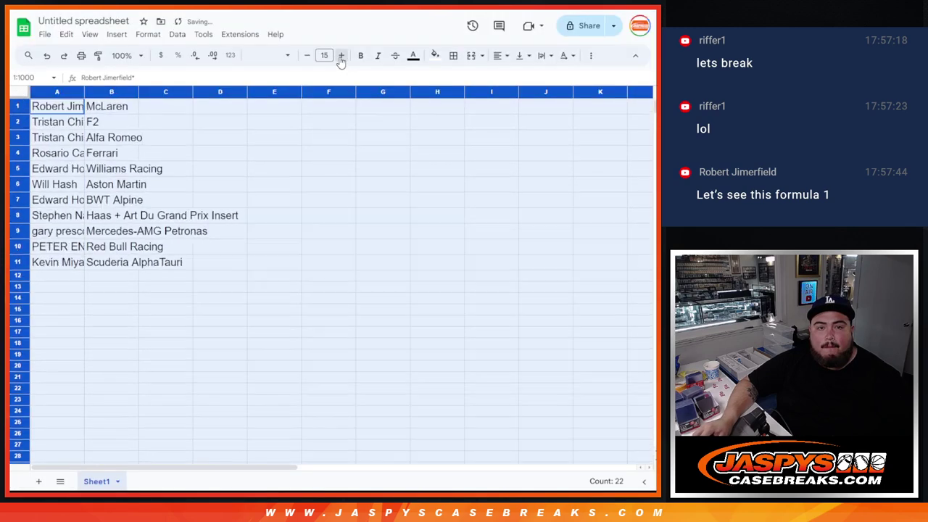
{"action": "left_click", "coordinate": [342, 56]}
{"action": "left_click", "coordinate": [342, 56]}
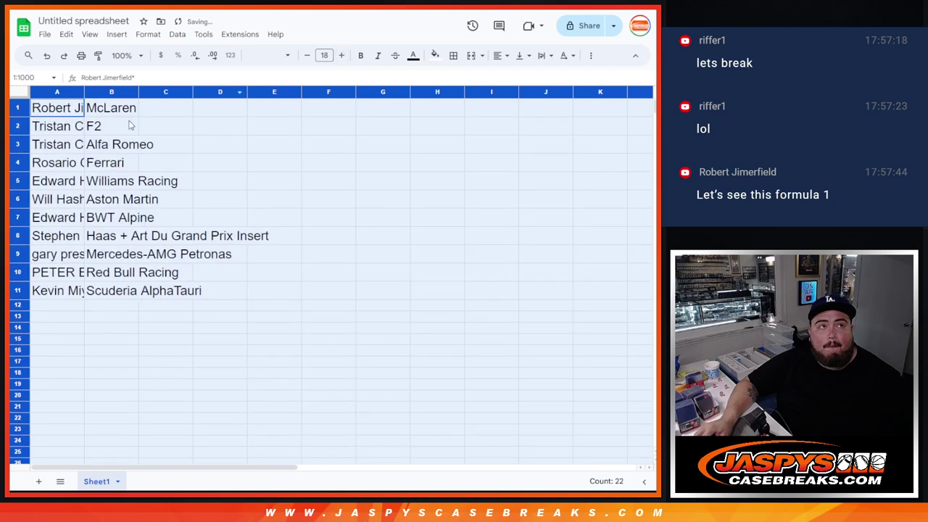
{"action": "double_click", "coordinate": [84, 92]}
Go through rows 1 to 11 one at a time, reading each customer's assigned team
{"action": "left_click", "coordinate": [18, 108]}
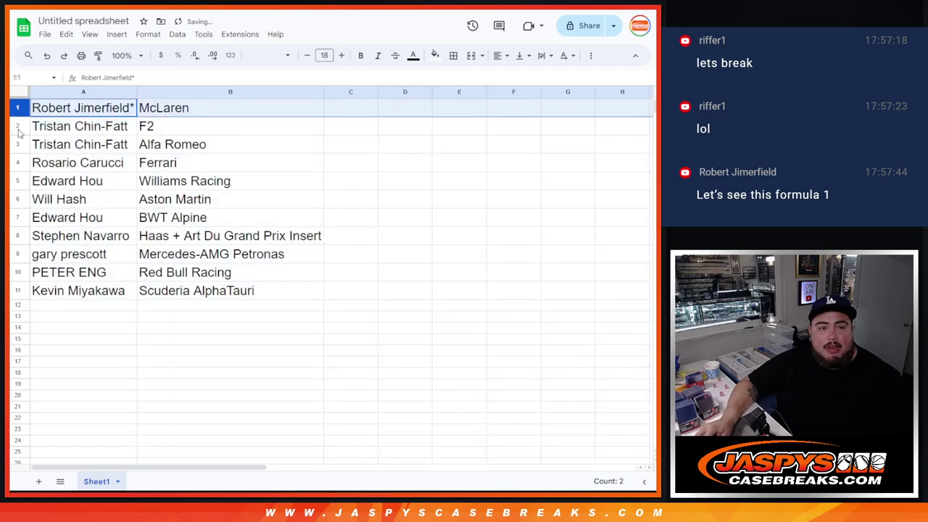
{"action": "left_click", "coordinate": [18, 127]}
{"action": "left_click", "coordinate": [17, 145]}
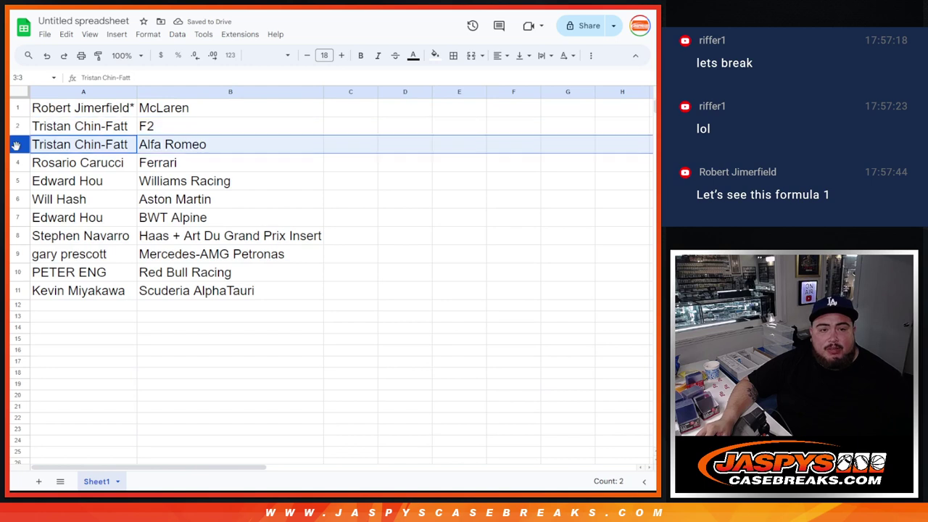
{"action": "left_click", "coordinate": [18, 162]}
{"action": "left_click", "coordinate": [18, 180]}
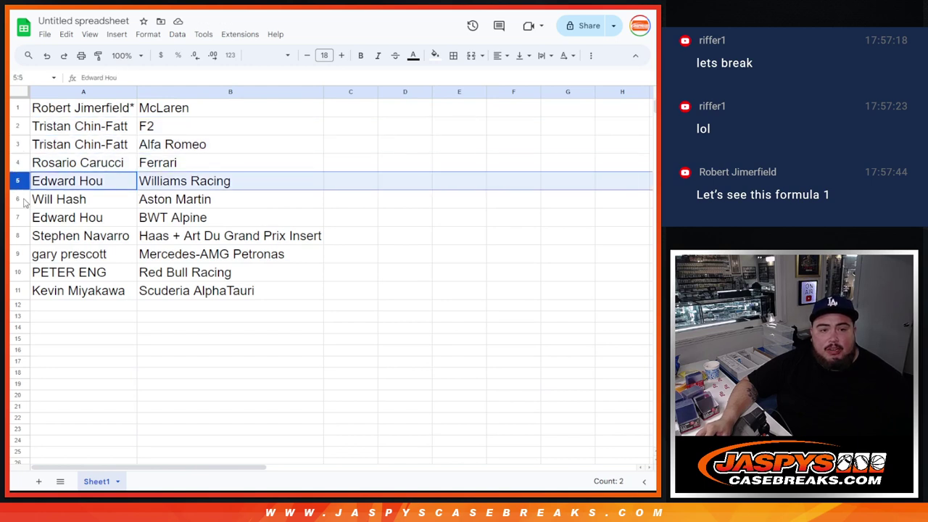
{"action": "left_click", "coordinate": [17, 199]}
{"action": "left_click", "coordinate": [18, 217]}
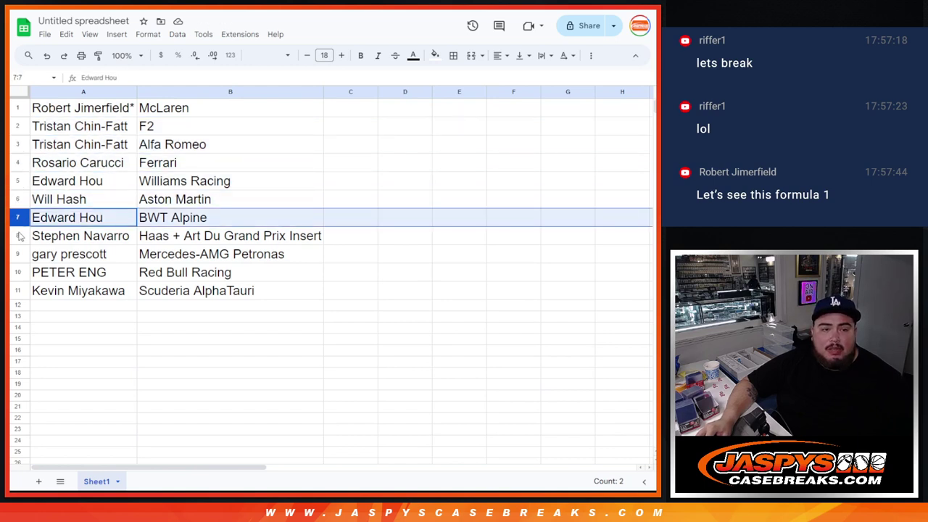
{"action": "left_click", "coordinate": [17, 235]}
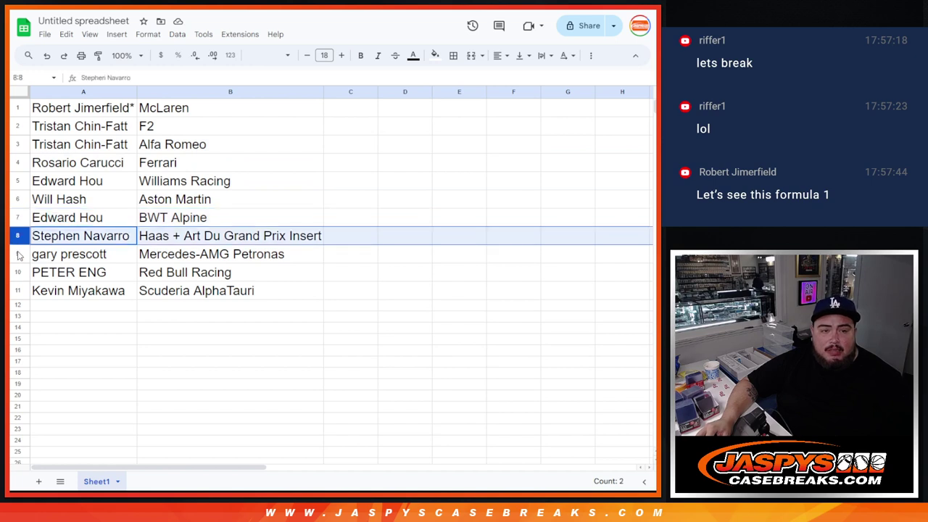
{"action": "left_click", "coordinate": [17, 253]}
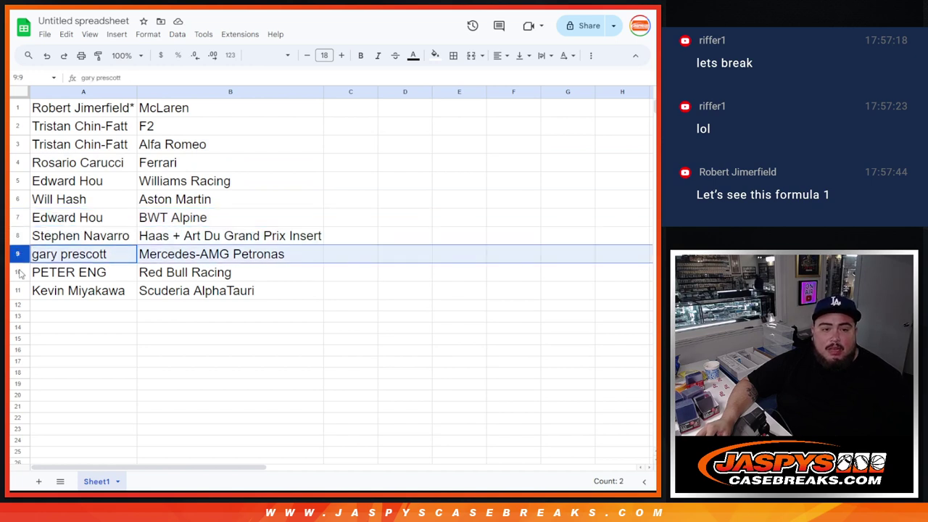
{"action": "left_click", "coordinate": [18, 272]}
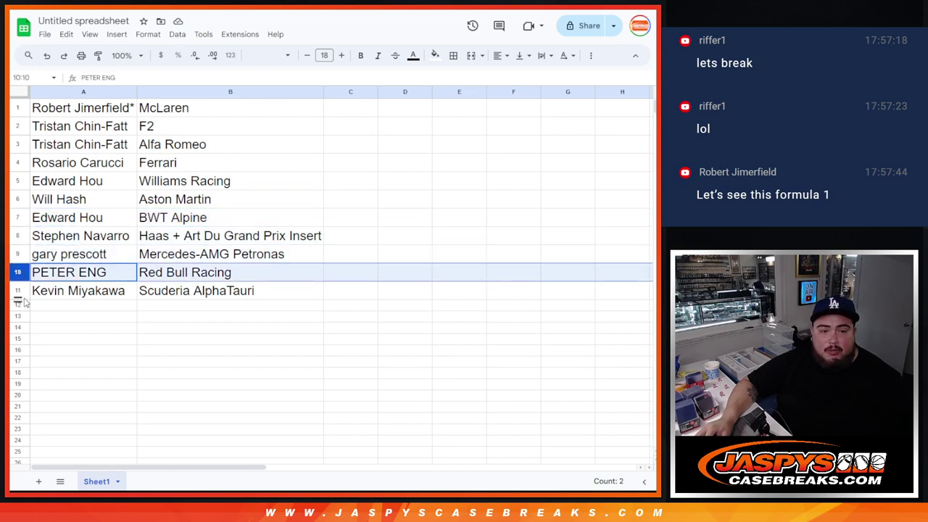
{"action": "left_click", "coordinate": [19, 294]}
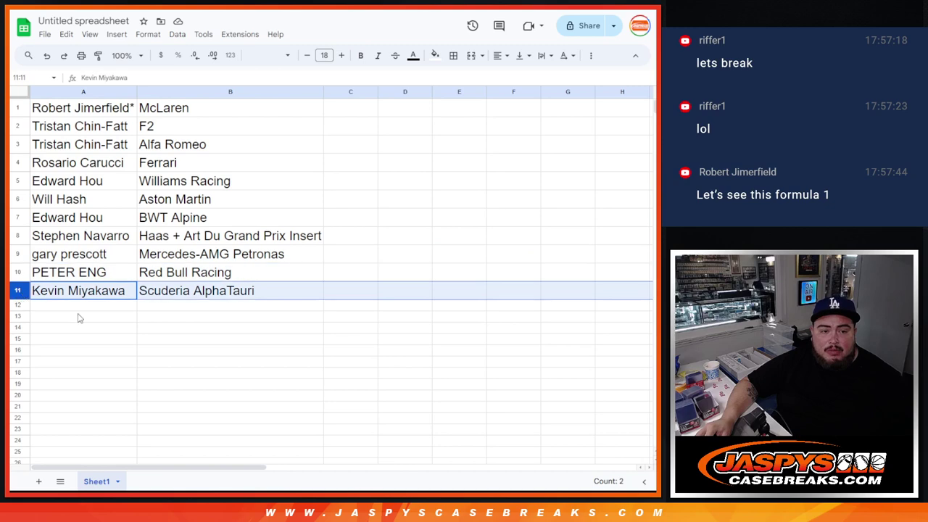
Sort the sheet by the team names in column B from A to Z
{"action": "left_click", "coordinate": [318, 95]}
{"action": "left_click", "coordinate": [366, 342]}
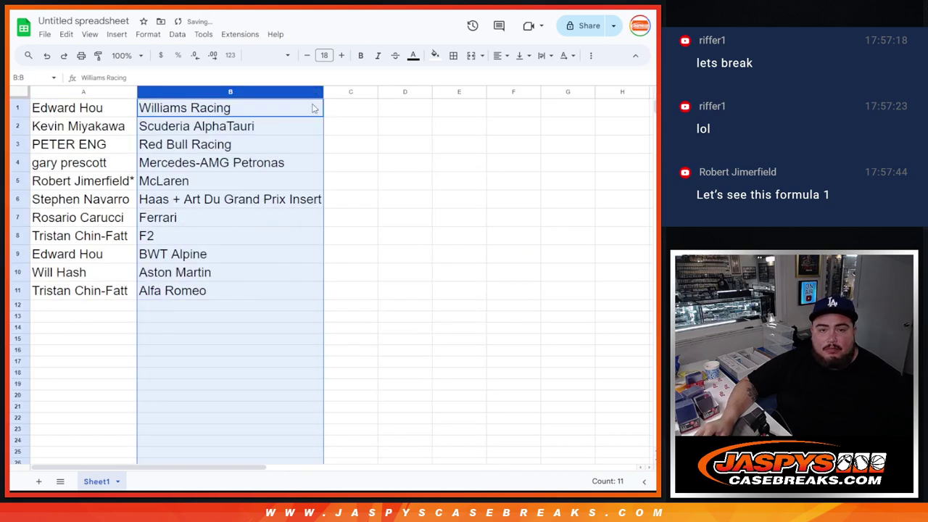
{"action": "left_click", "coordinate": [316, 92]}
{"action": "left_click", "coordinate": [366, 325]}
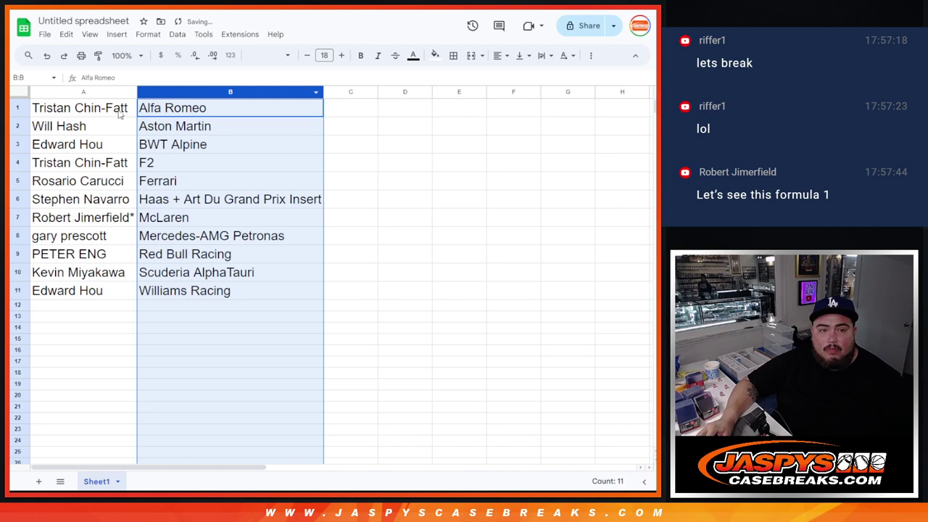
Apply all borders to A1:B11 and center the text horizontally
{"action": "left_click_drag", "start_coordinate": [120, 114], "coordinate": [218, 293]}
{"action": "left_click", "coordinate": [453, 55]}
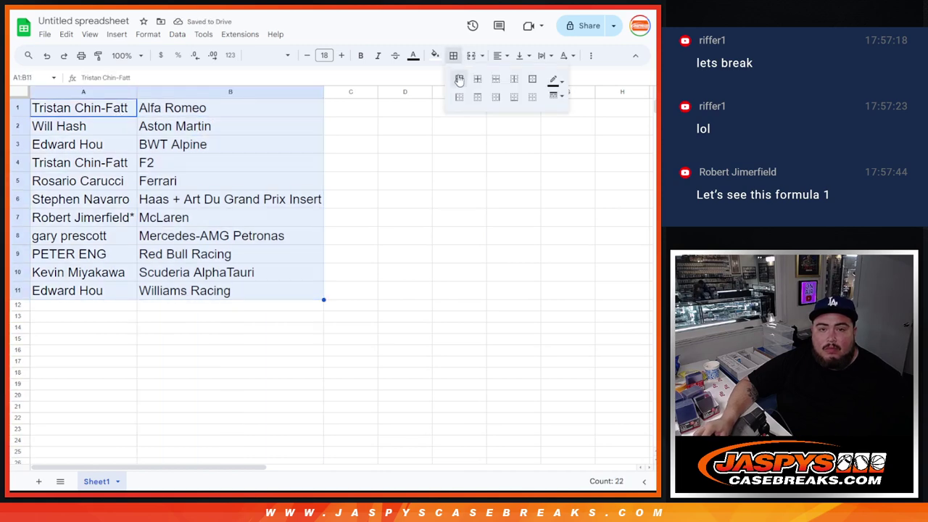
{"action": "left_click", "coordinate": [459, 80]}
{"action": "left_click", "coordinate": [497, 55]}
{"action": "left_click", "coordinate": [516, 79]}
Copy the title "2023 Topps Chrome Formula 1 Racing Hobby 2-Box #2 *RT*" from the 6.05p PT entry in the break schedule spreadsheet
{"action": "key", "text": "ctrl+Tab"}
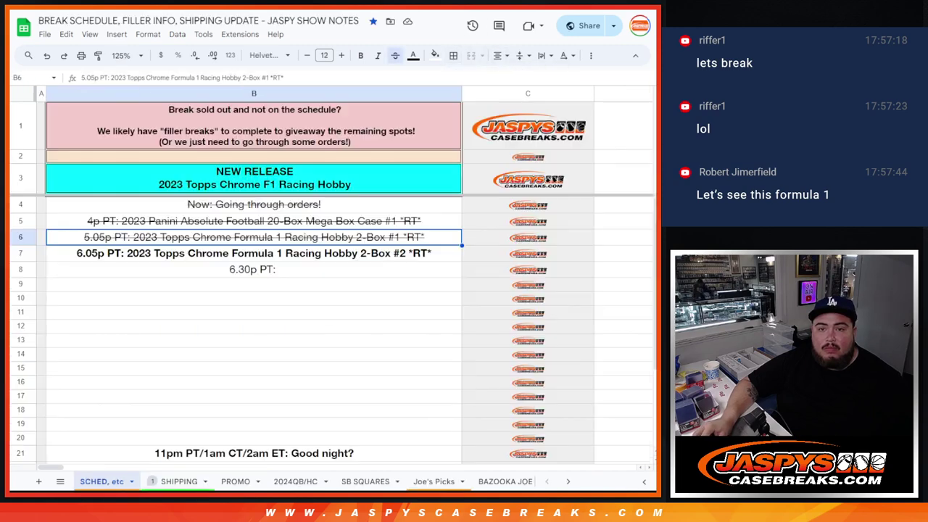
{"action": "double_click", "coordinate": [348, 259]}
{"action": "left_click_drag", "start_coordinate": [433, 253], "coordinate": [127, 253]}
{"action": "key", "text": "ctrl+c"}
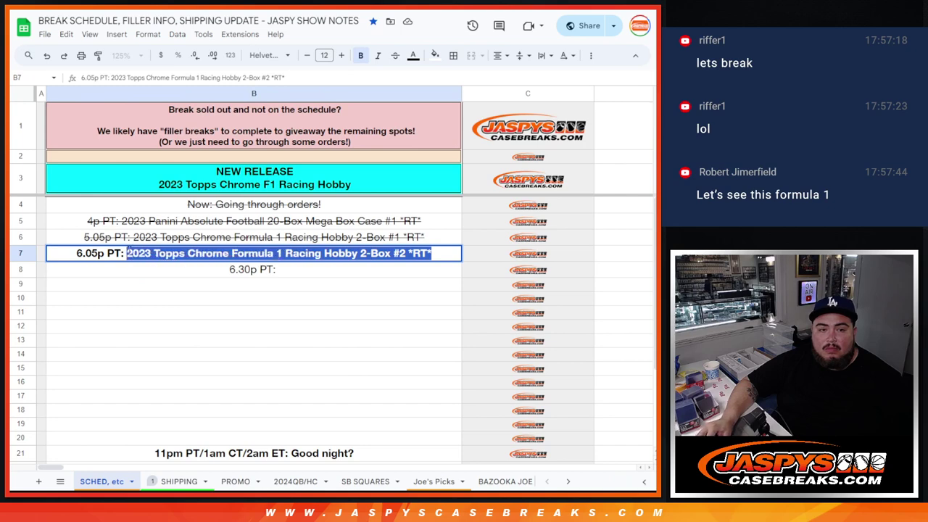
Rename the untitled team assignment spreadsheet "F. 2/16/24 - 2023 Topps Chrome Formula 1 Racing Hobby 2-Box #2 *RT*", pasting in the copied break title
{"action": "key", "text": "ctrl+Tab"}
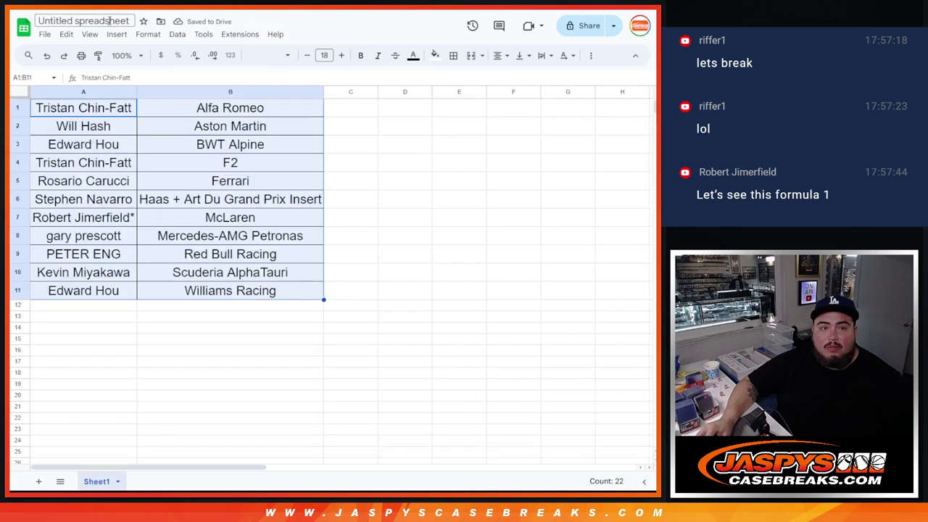
{"action": "left_click", "coordinate": [109, 21]}
{"action": "type", "text": "F"}
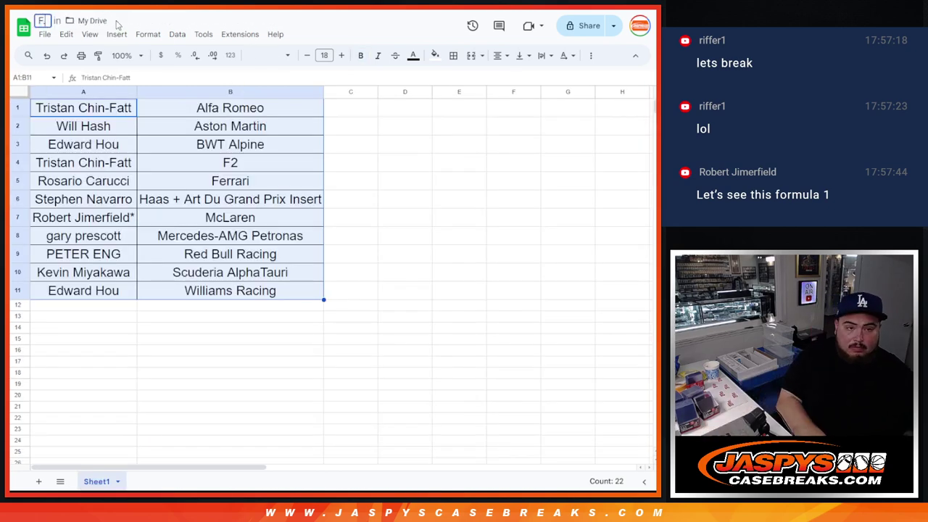
{"action": "type", "text": ". 2/1"}
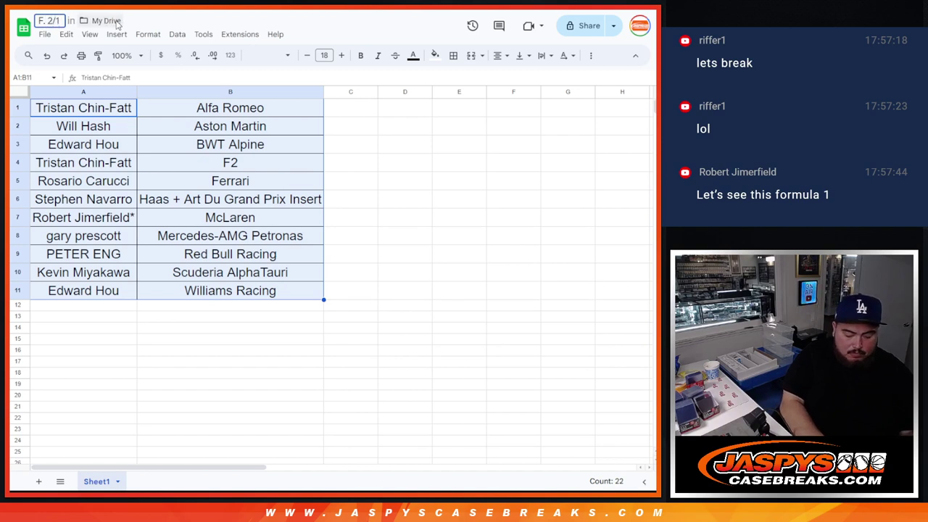
{"action": "type", "text": "6/24 -"}
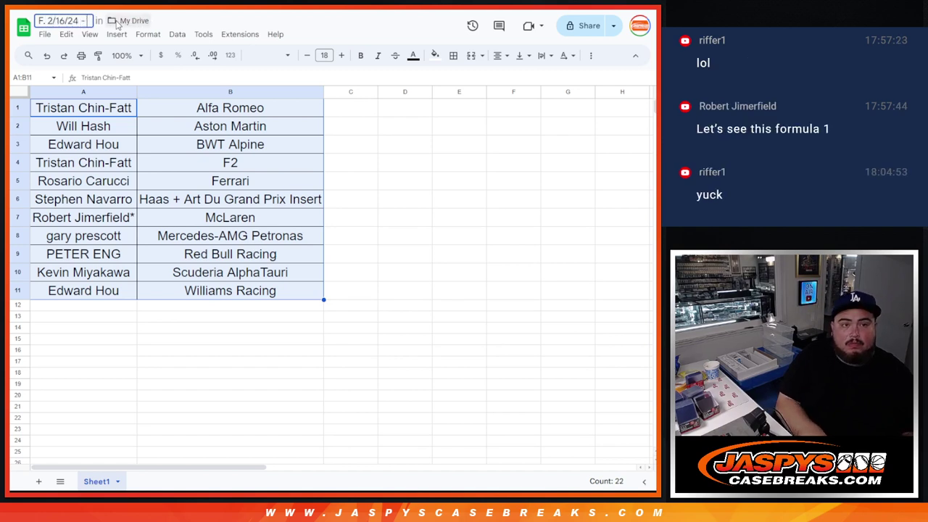
{"action": "key", "text": "ctrl+v"}
{"action": "key", "text": "Return"}
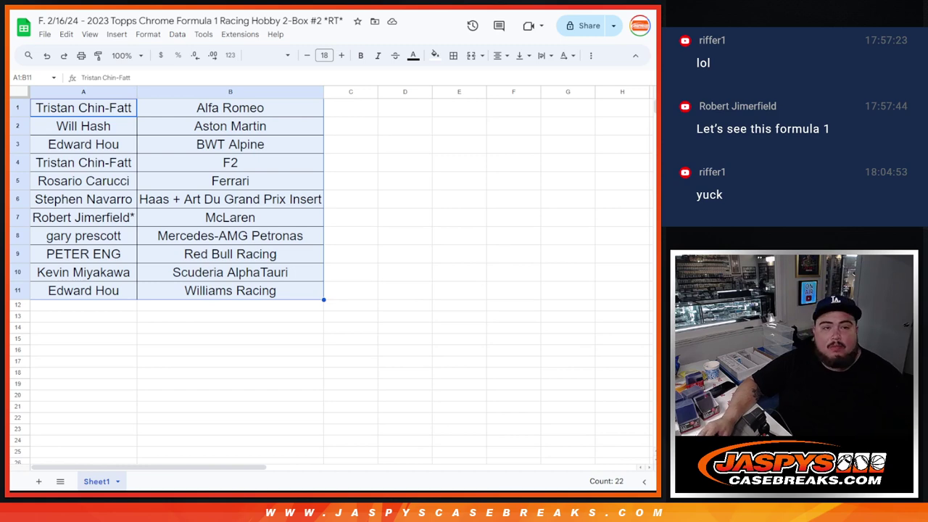
Print the current sheet in portrait orientation, adjusting its headers and footers options
{"action": "key", "text": "ctrl+p"}
{"action": "left_click", "coordinate": [600, 169]}
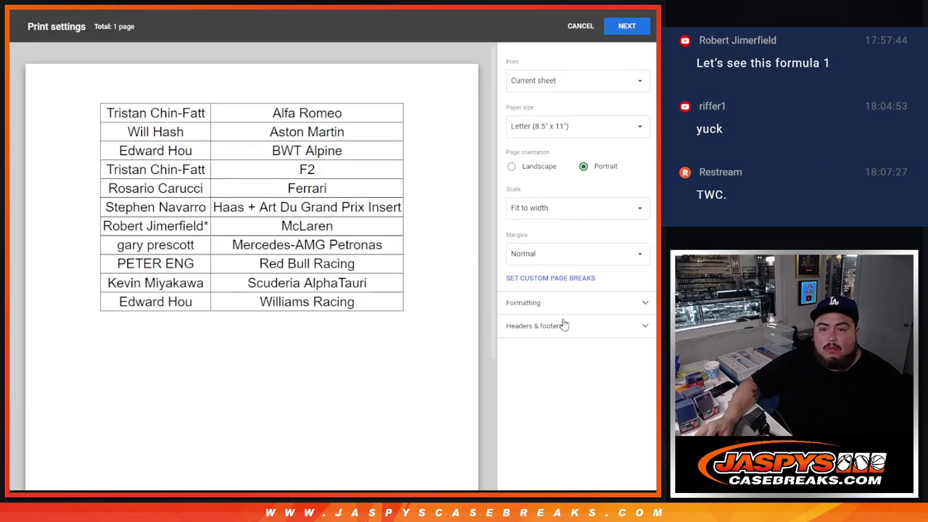
{"action": "left_click", "coordinate": [564, 326]}
{"action": "left_click", "coordinate": [539, 367]}
{"action": "left_click", "coordinate": [625, 28]}
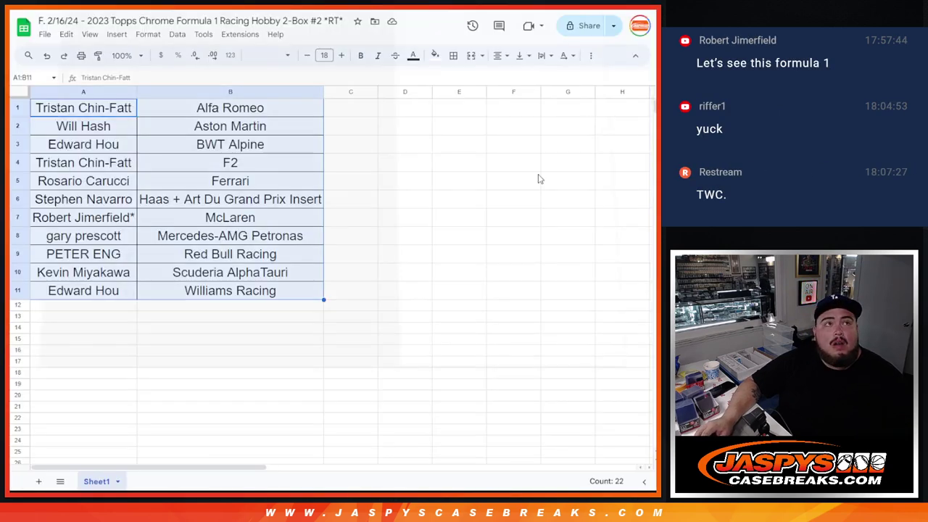
{"action": "left_click", "coordinate": [526, 322]}
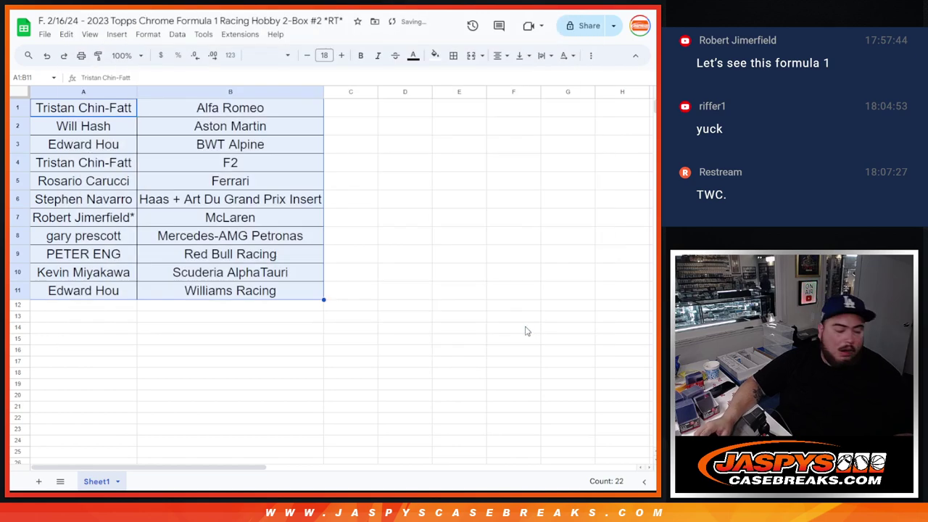